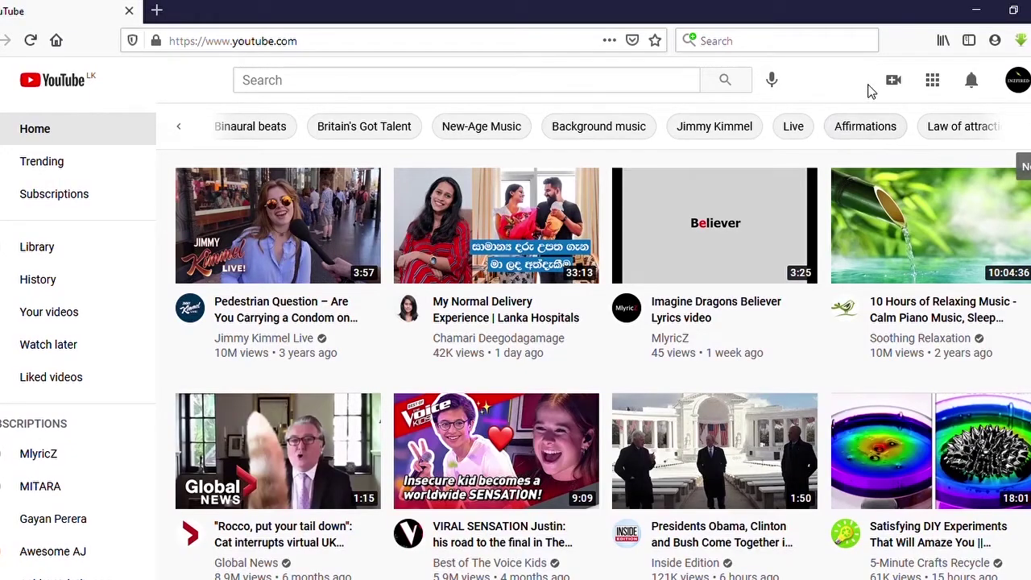
# Go to 'Your channel' through the account avatar menu
pyautogui.click(1017, 82)
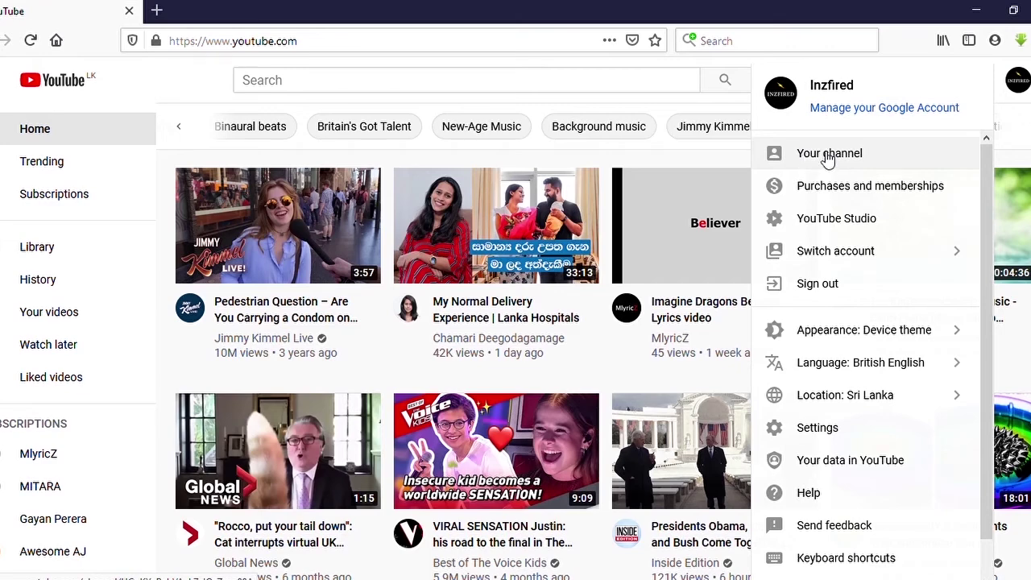
pyautogui.click(827, 161)
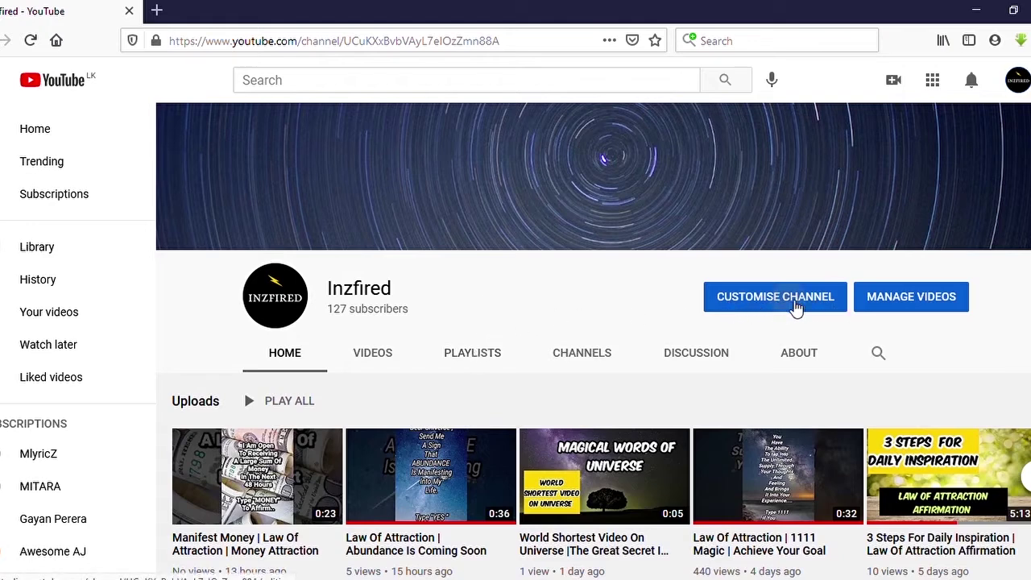
# In Customise Channel, add a new Featured channels section under Featured sections
pyautogui.click(790, 305)
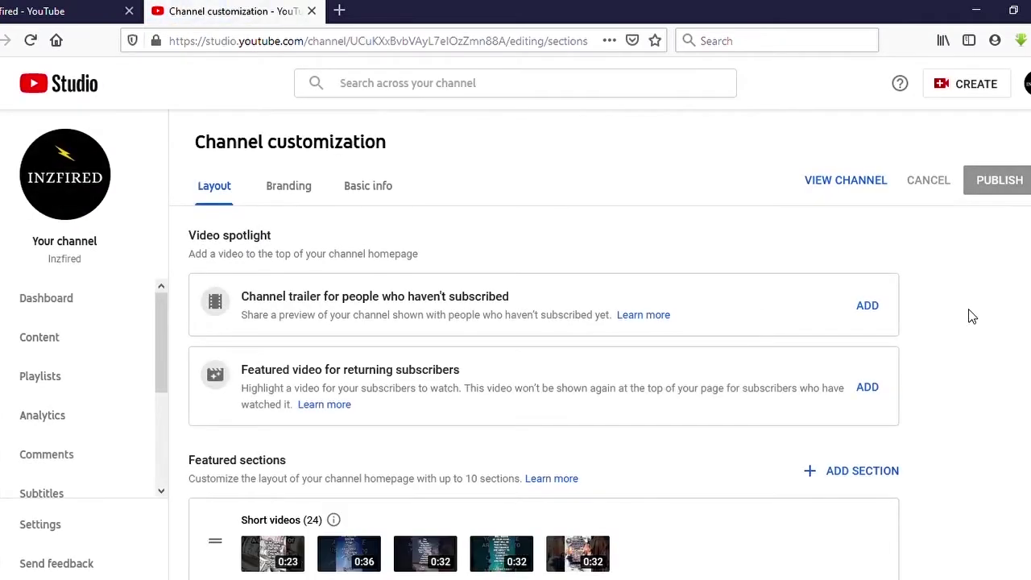
pyautogui.scroll(-2, 972, 317)
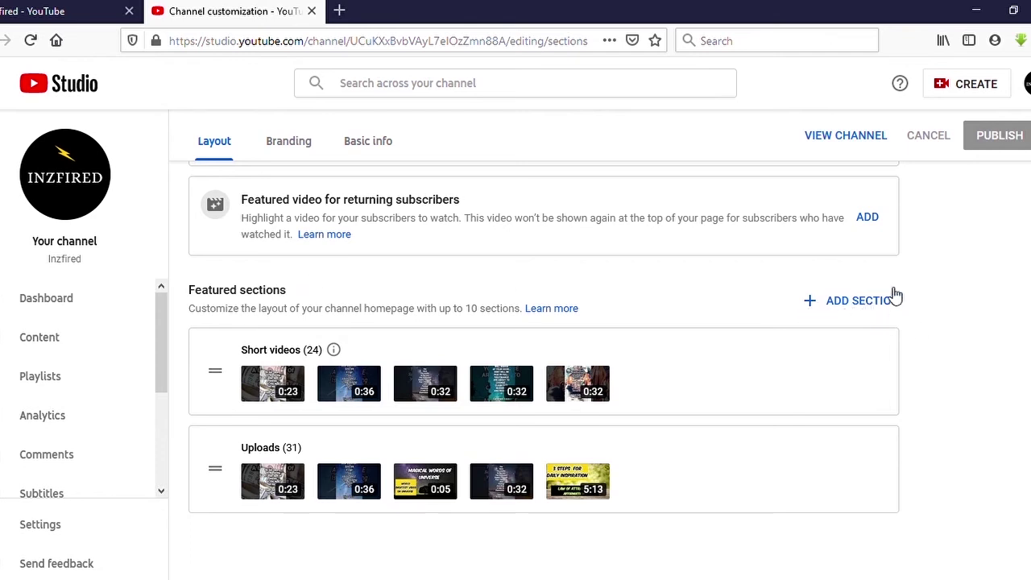
pyautogui.scroll(2, 464, 395)
pyautogui.scroll(-2, 465, 394)
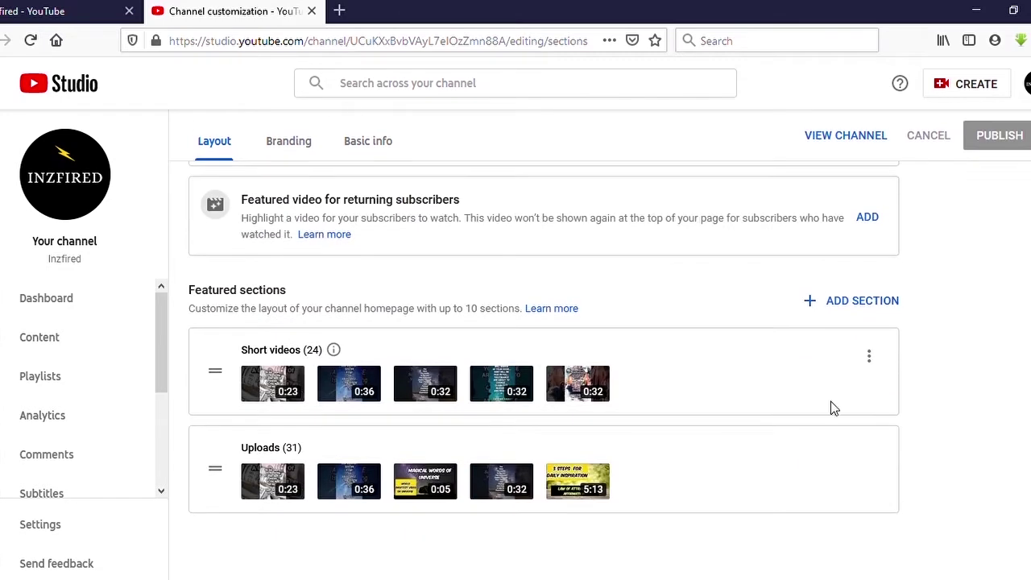
pyautogui.click(862, 303)
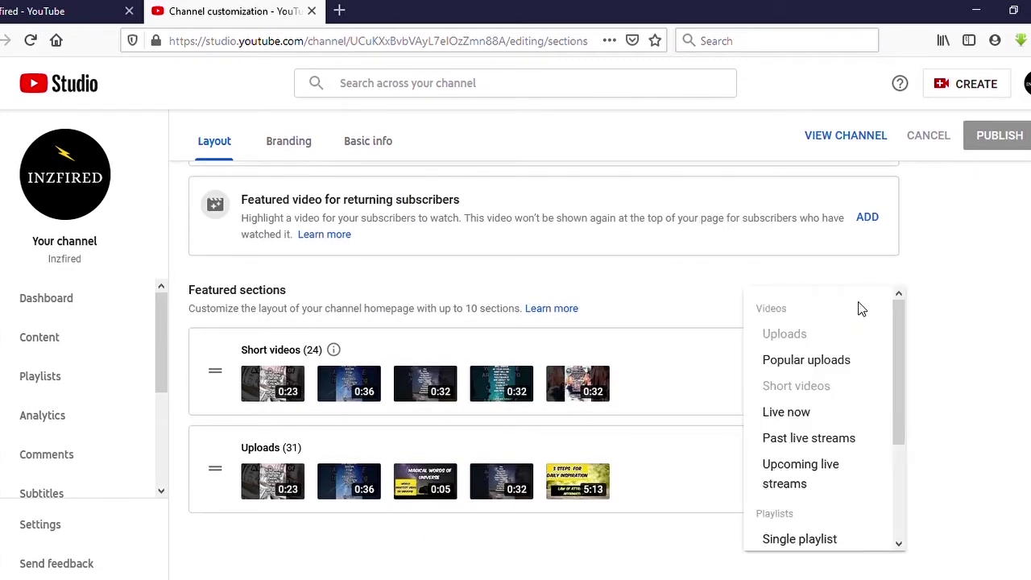
pyautogui.scroll(-3, 860, 309)
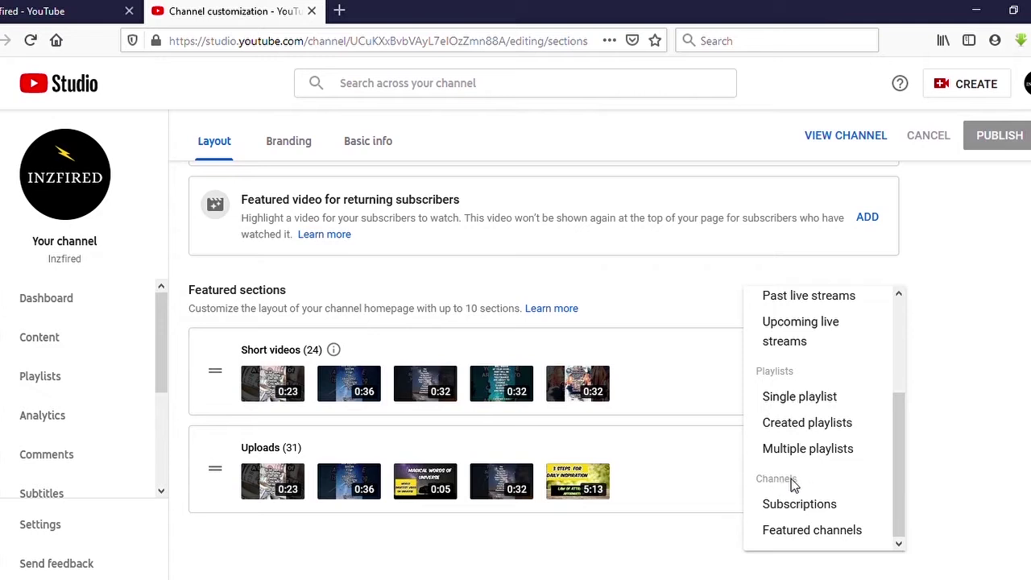
pyautogui.click(774, 538)
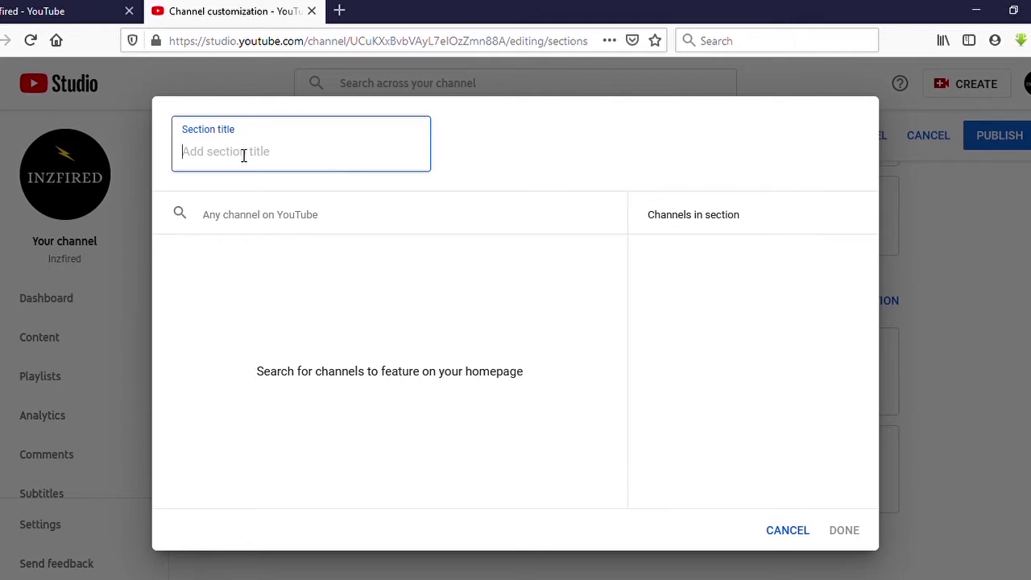
# Title the section 'My Other Channels', add Go Digitz via search, and save it to the layout
pyautogui.write('My Other Channels')
pyautogui.click(264, 229)
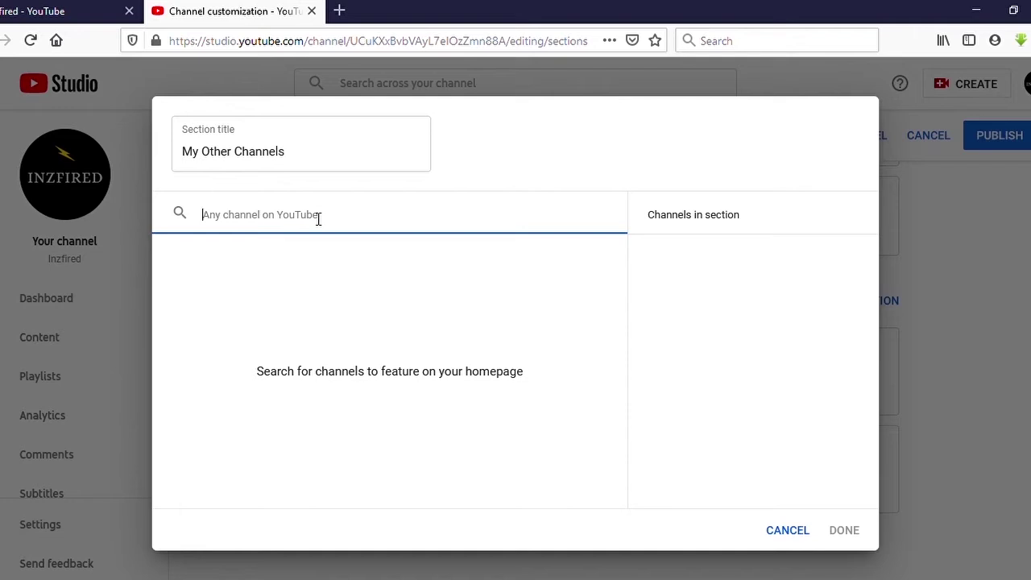
pyautogui.write('go')
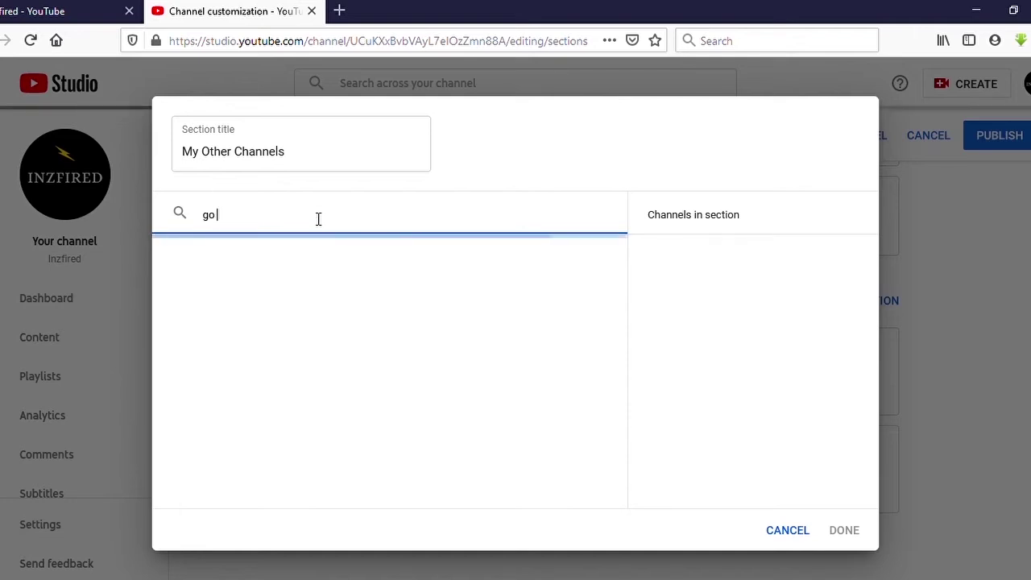
pyautogui.write(' digitz')
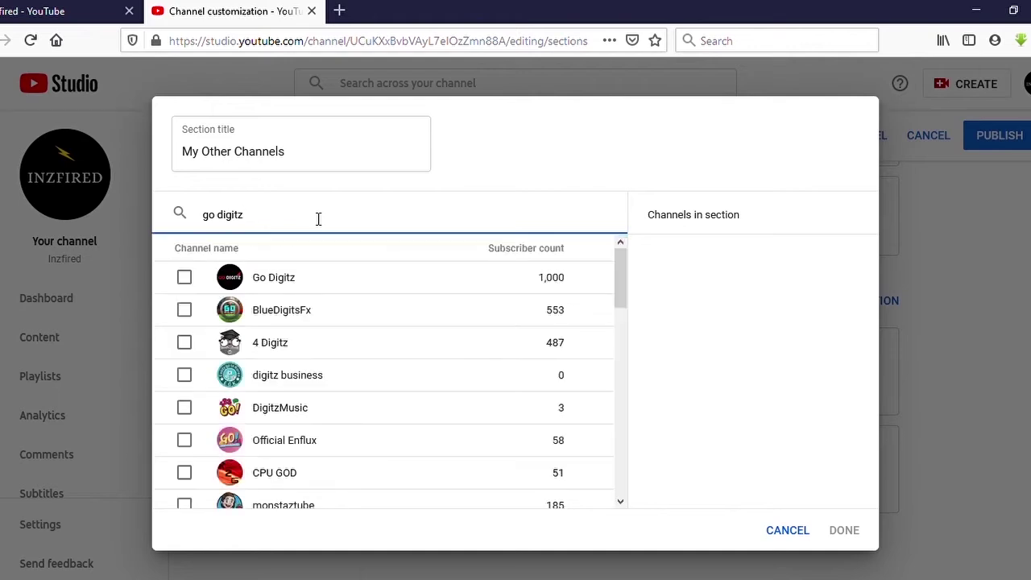
pyautogui.click(184, 278)
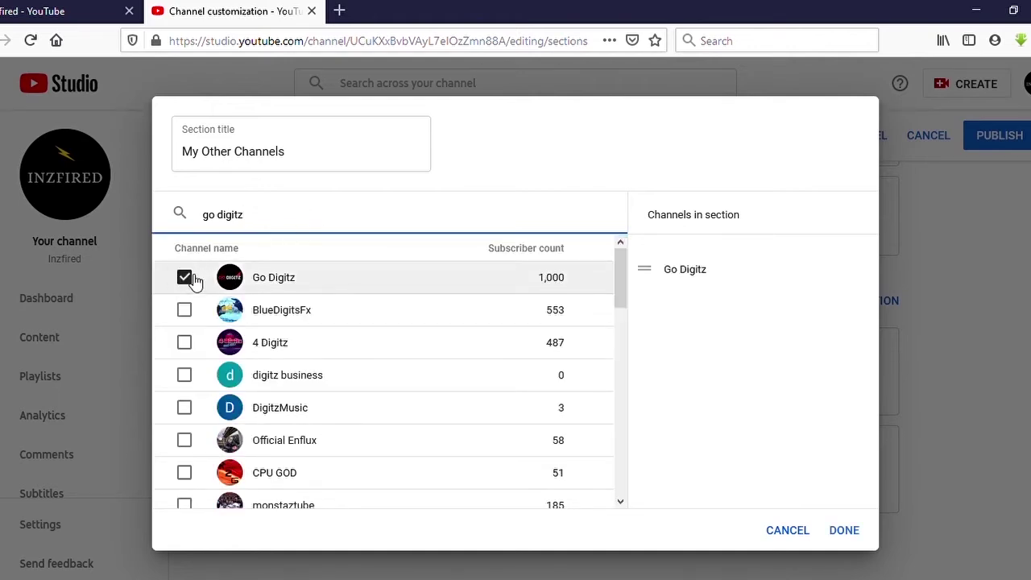
pyautogui.click(844, 530)
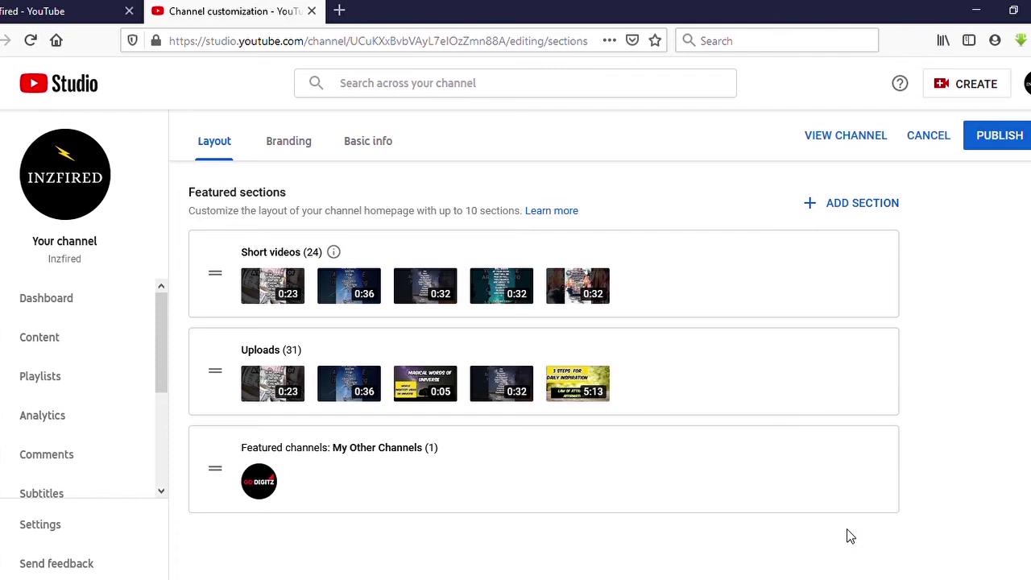
# Reopen the My Other Channels section to add another channel, then switch to the Inzfired channel tab
pyautogui.scroll(1, 743, 403)
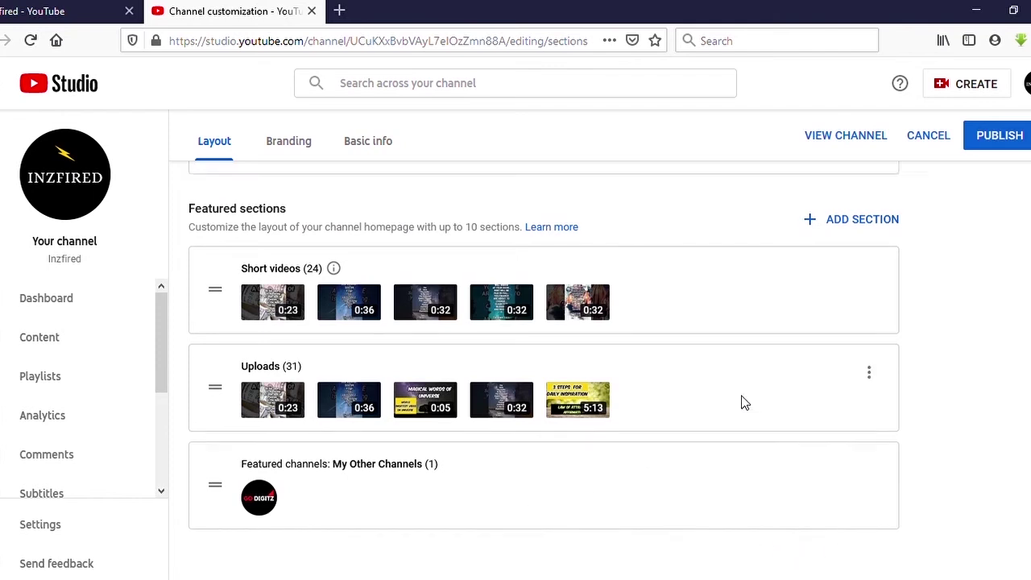
pyautogui.scroll(-1, 357, 518)
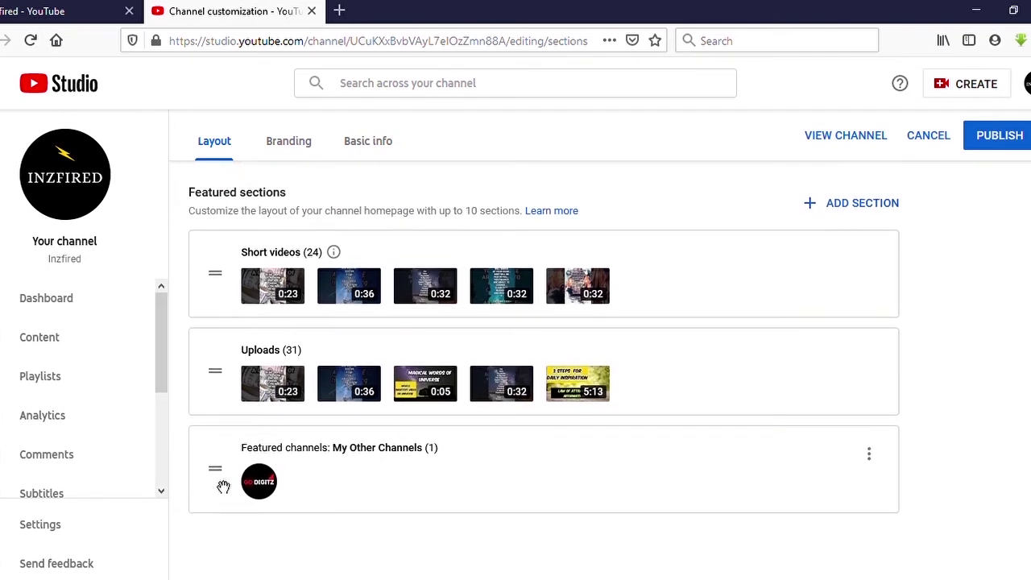
pyautogui.click(868, 452)
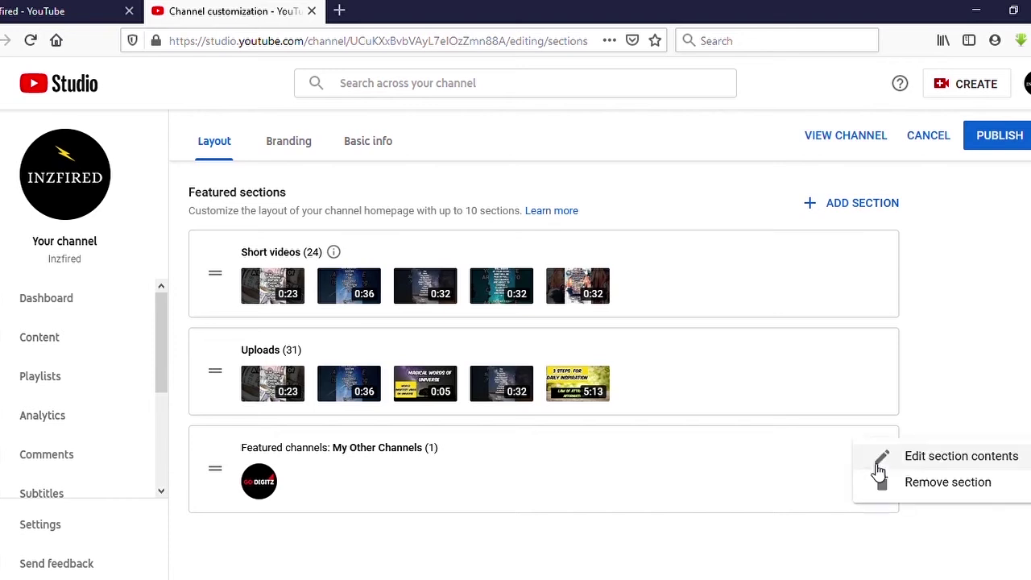
pyautogui.click(890, 463)
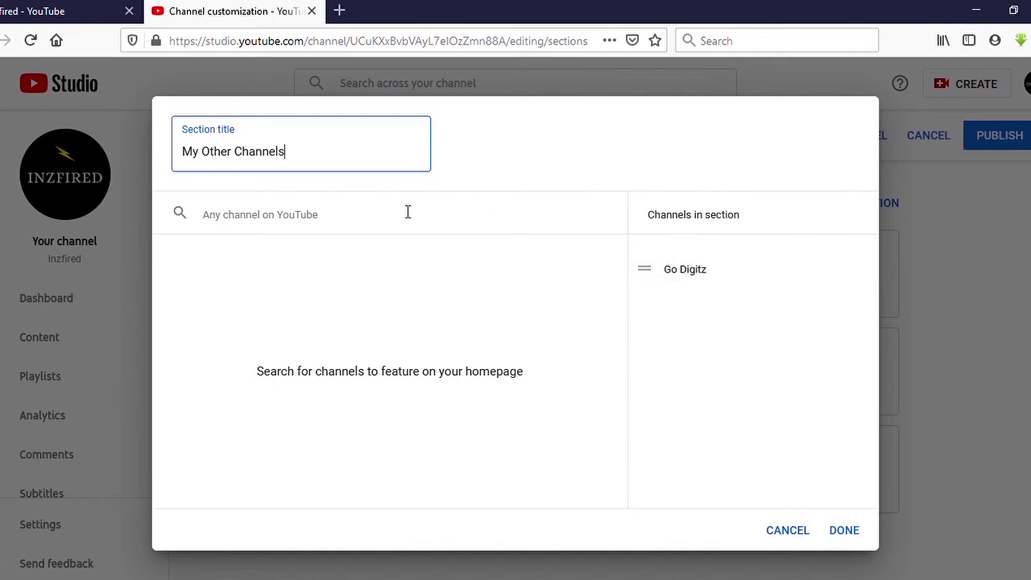
pyautogui.click(346, 223)
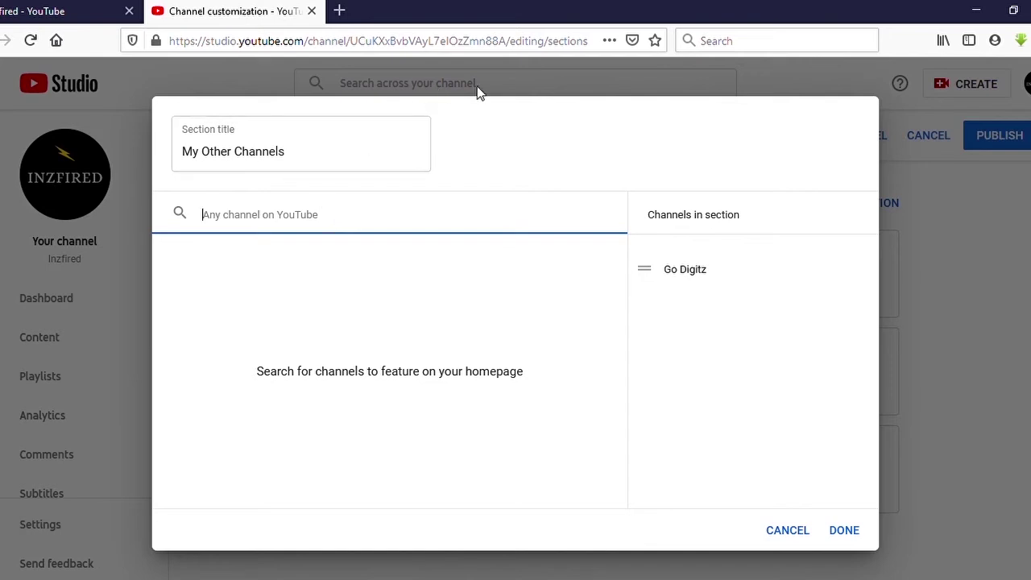
pyautogui.click(16, 10)
# Search YouTube for 'jaywoor', open the Jaywoor channel, and copy its channel URL
pyautogui.click(313, 80)
pyautogui.write('jay')
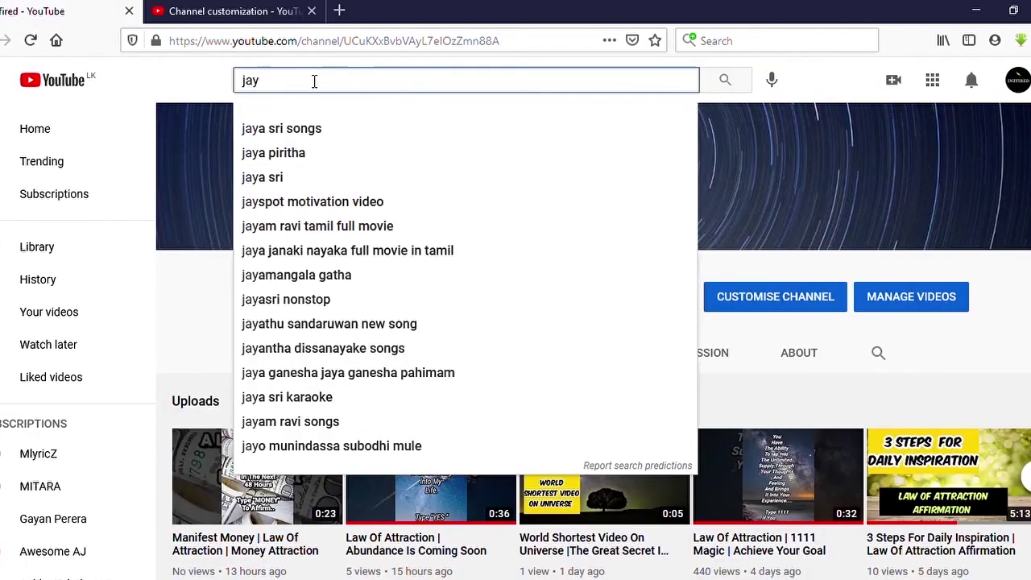
pyautogui.write('woor')
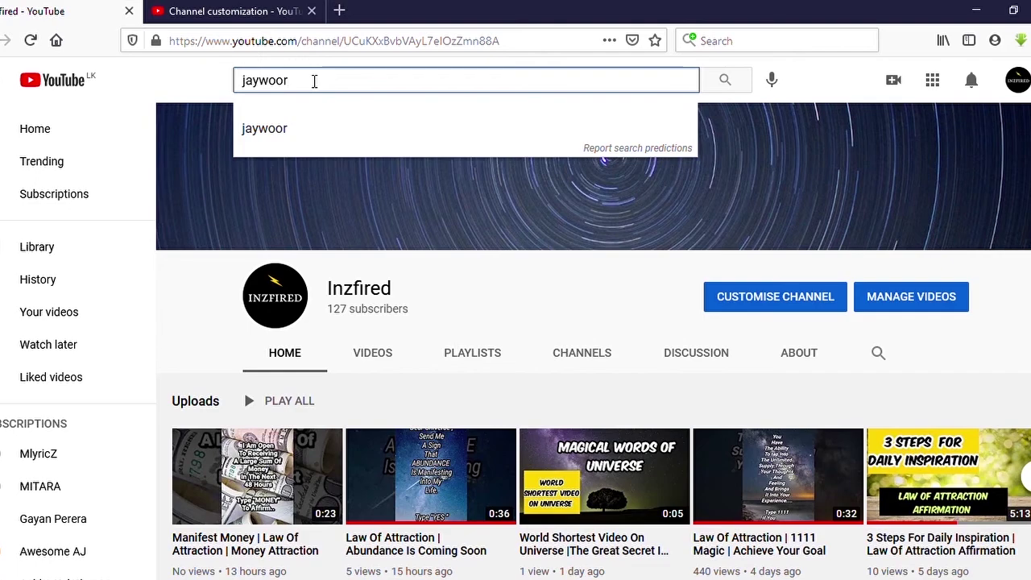
pyautogui.press('Return')
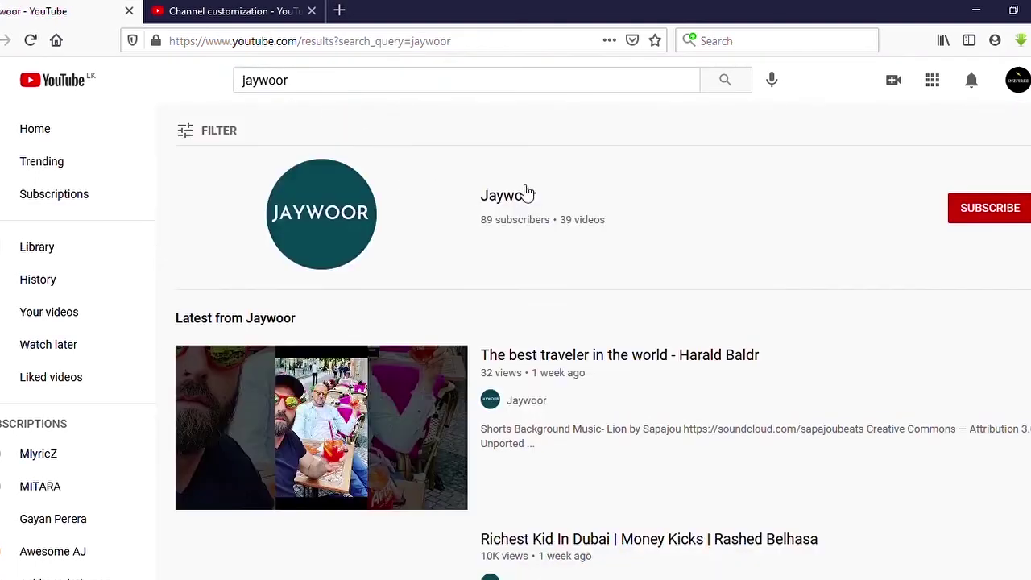
pyautogui.click(495, 199)
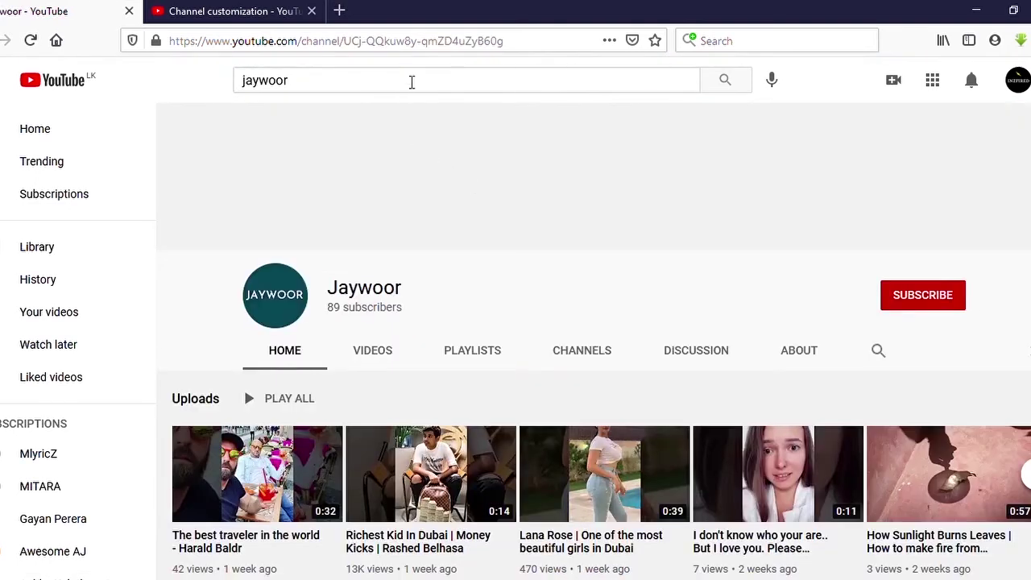
pyautogui.click(438, 41)
pyautogui.hotkey('ctrl', 'c')
pyautogui.press('Escape')
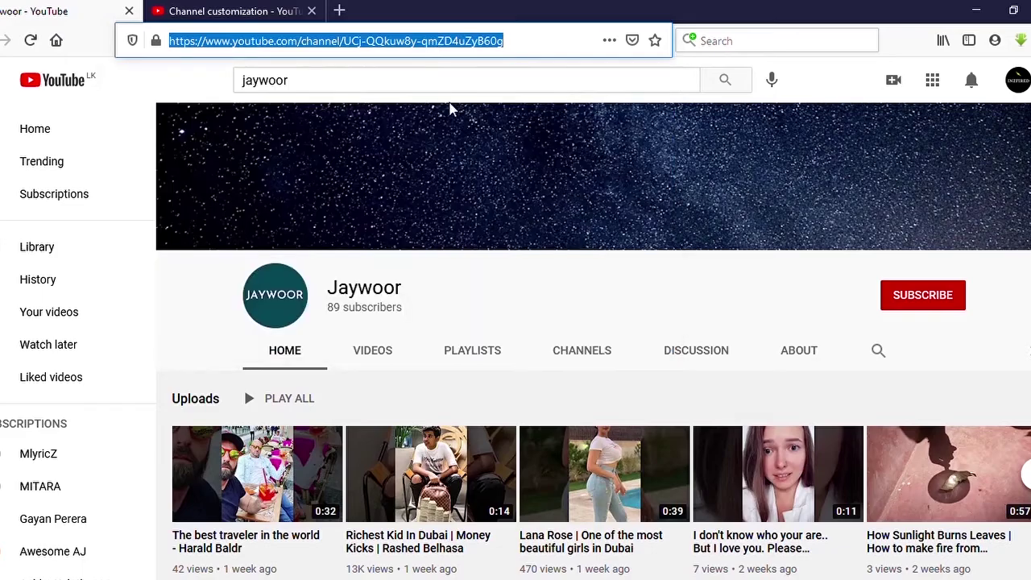
pyautogui.click(241, 11)
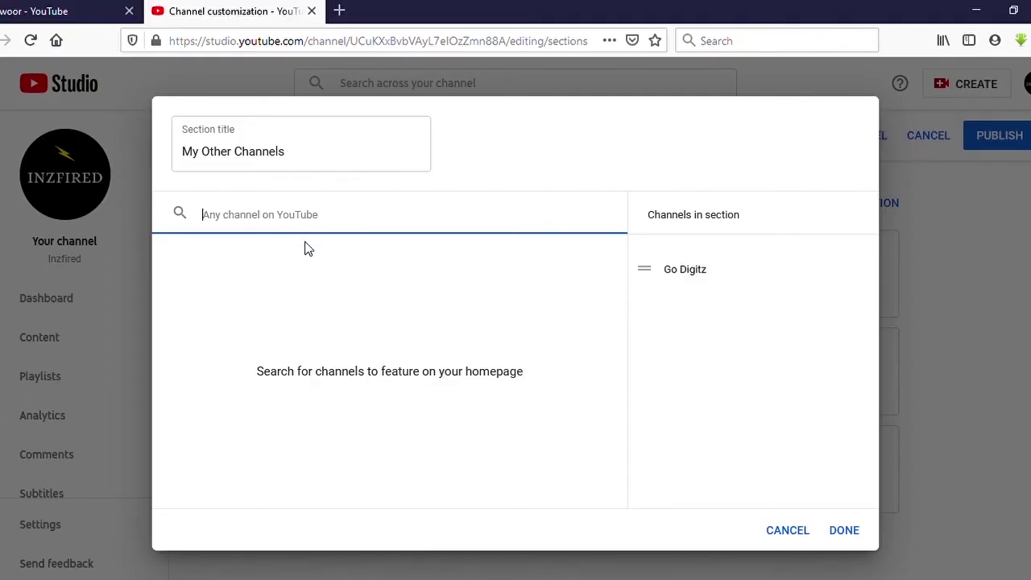
# Paste the Jaywoor URL, tick Jaywoor, and save My Other Channels with two channels
pyautogui.hotkey('ctrl', 'v')
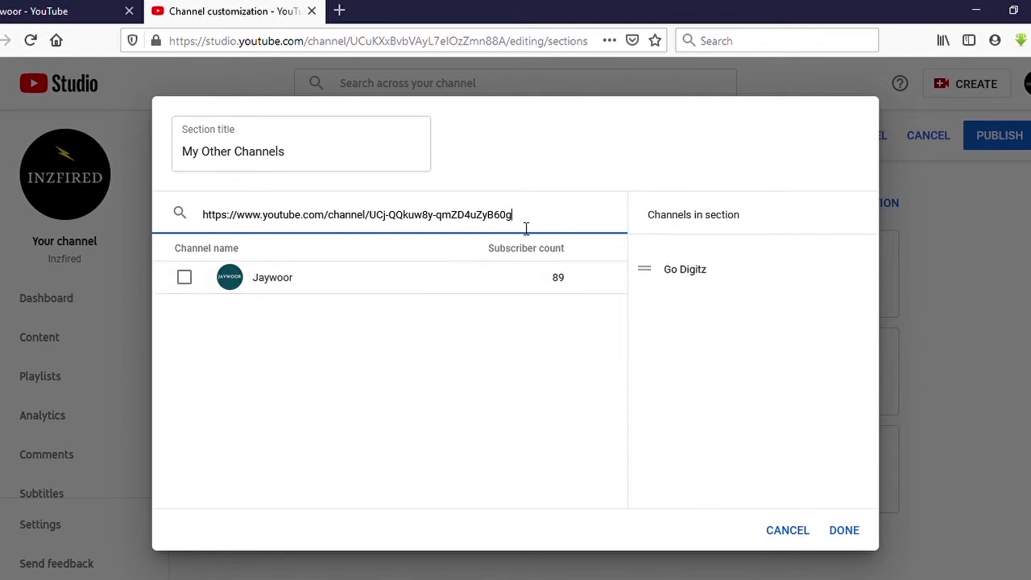
pyautogui.click(184, 279)
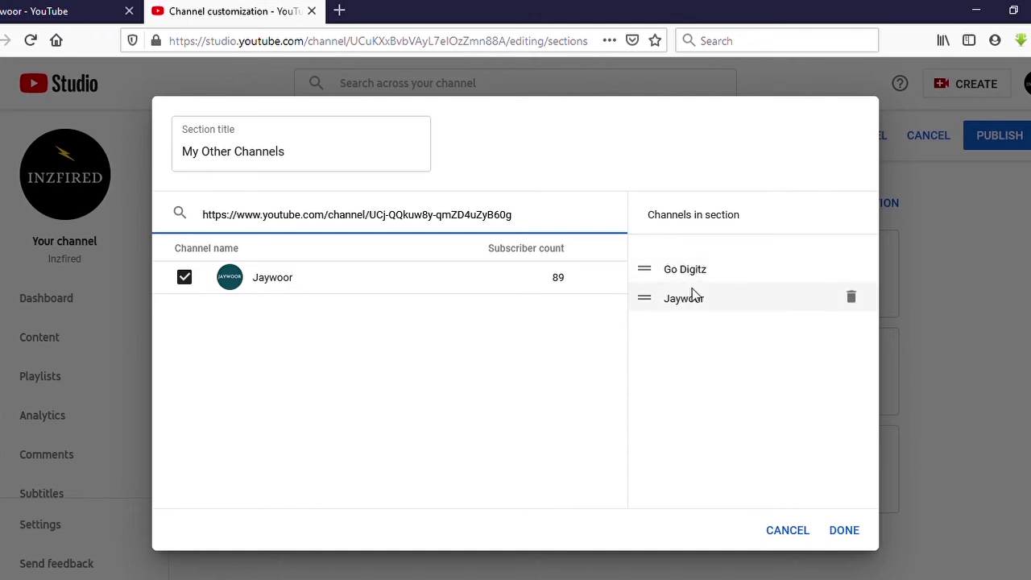
pyautogui.click(847, 531)
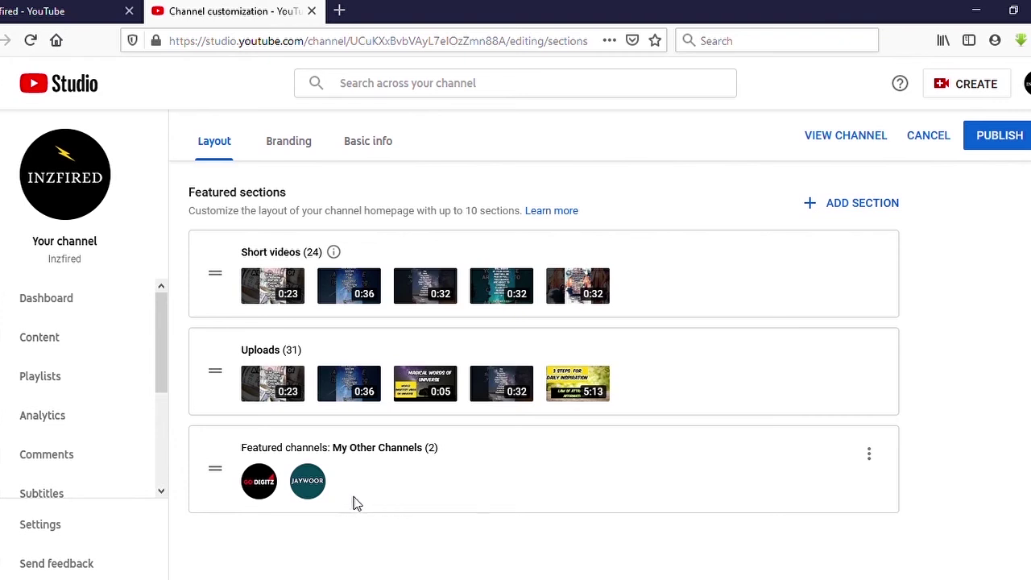
# Publish the layout changes and confirm the 'Changes published' notice
pyautogui.click(998, 138)
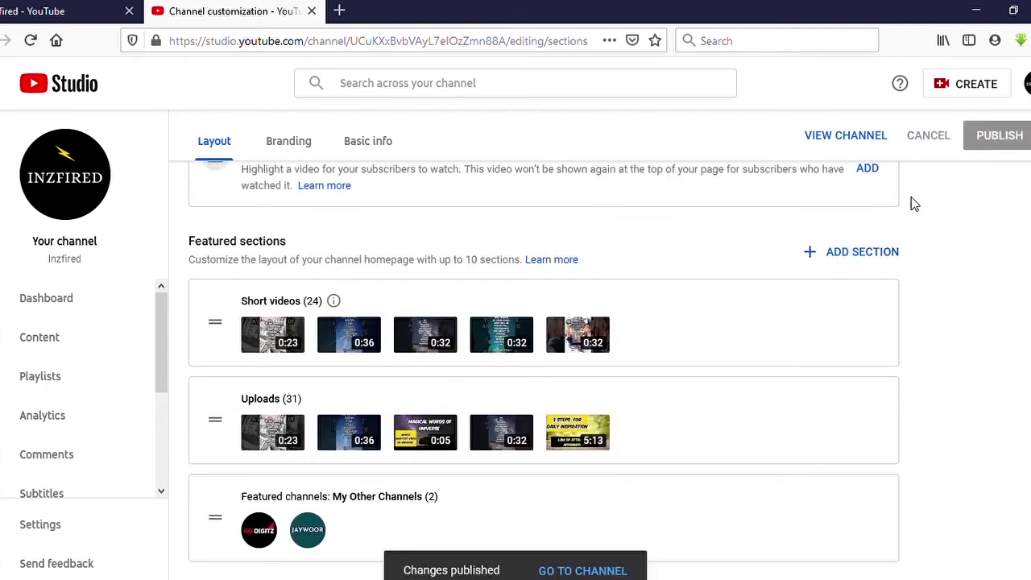
pyautogui.scroll(-1, 654, 439)
pyautogui.scroll(-1, 654, 439)
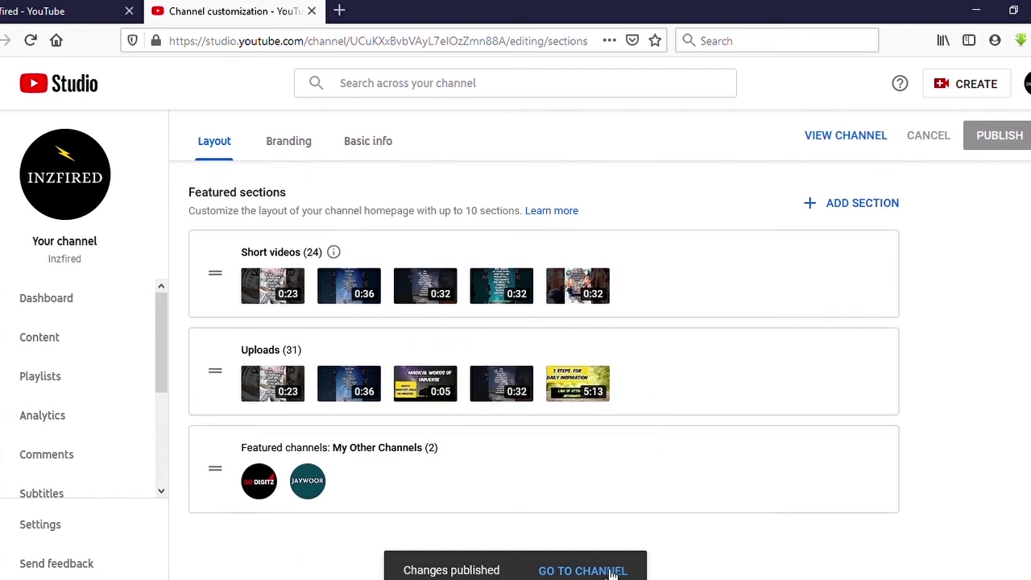
# Check My Other Channels on the Inzfired HOME tab, then view Go Digitz and Jaywoor under CHANNELS
pyautogui.click(95, 14)
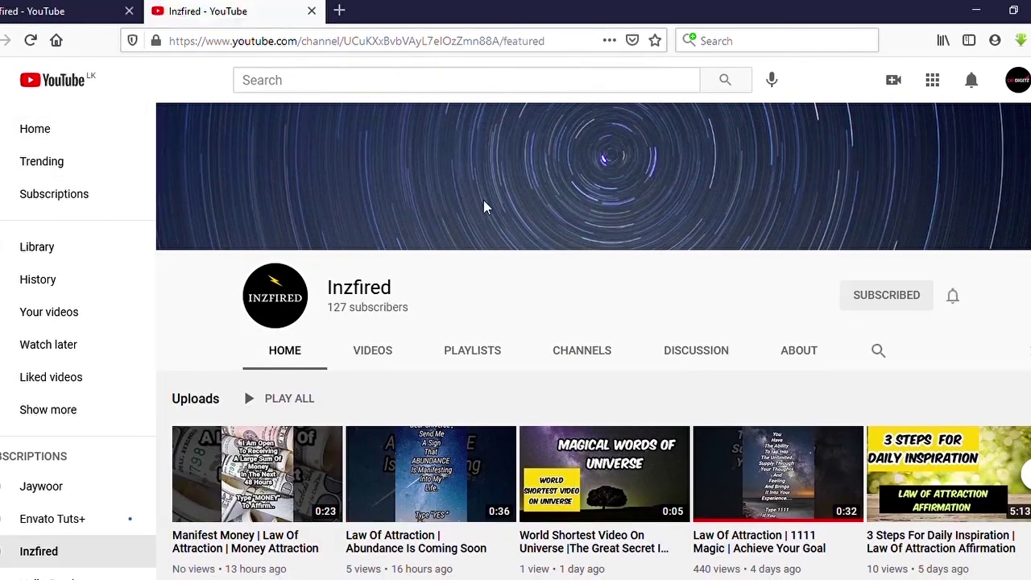
pyautogui.scroll(-3, 497, 202)
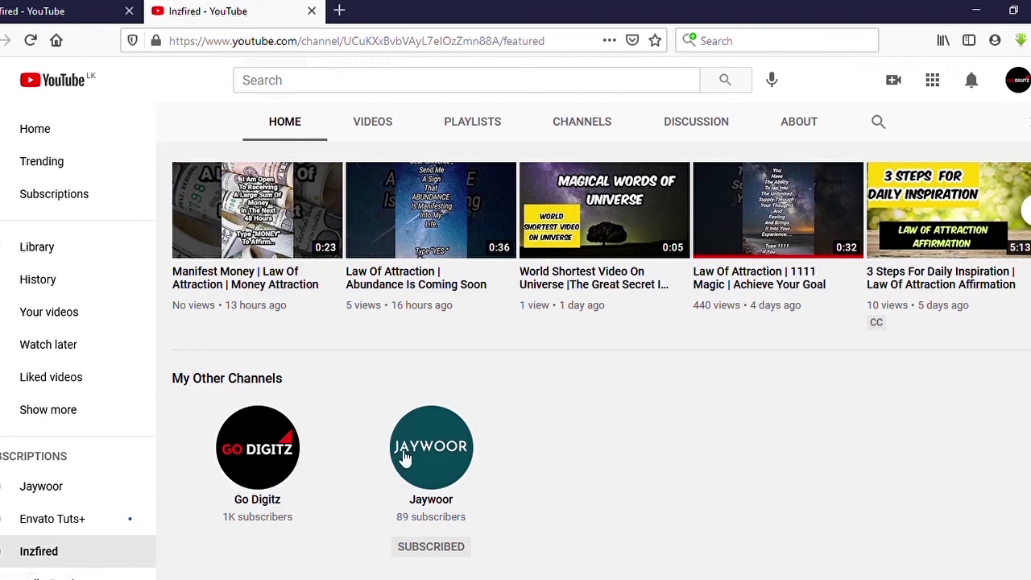
pyautogui.scroll(2, 589, 352)
pyautogui.scroll(3, 566, 210)
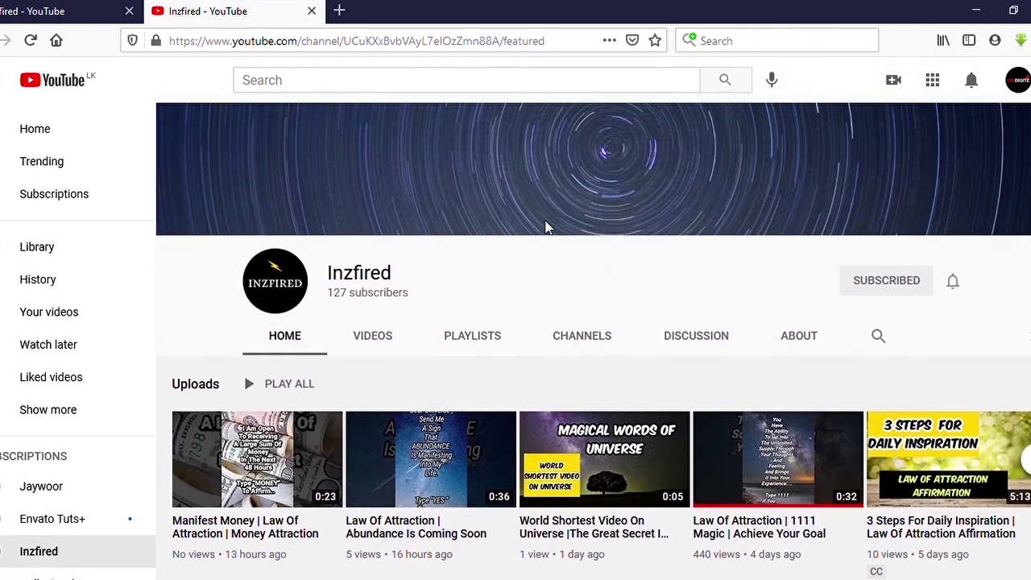
pyautogui.click(604, 342)
pyautogui.scroll(-3, 592, 348)
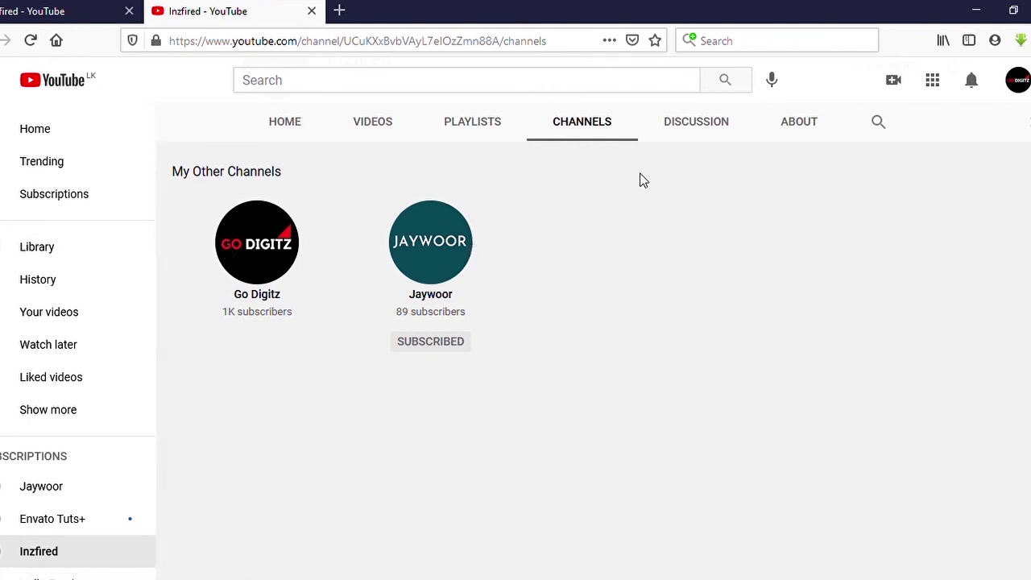
pyautogui.scroll(3, 650, 481)
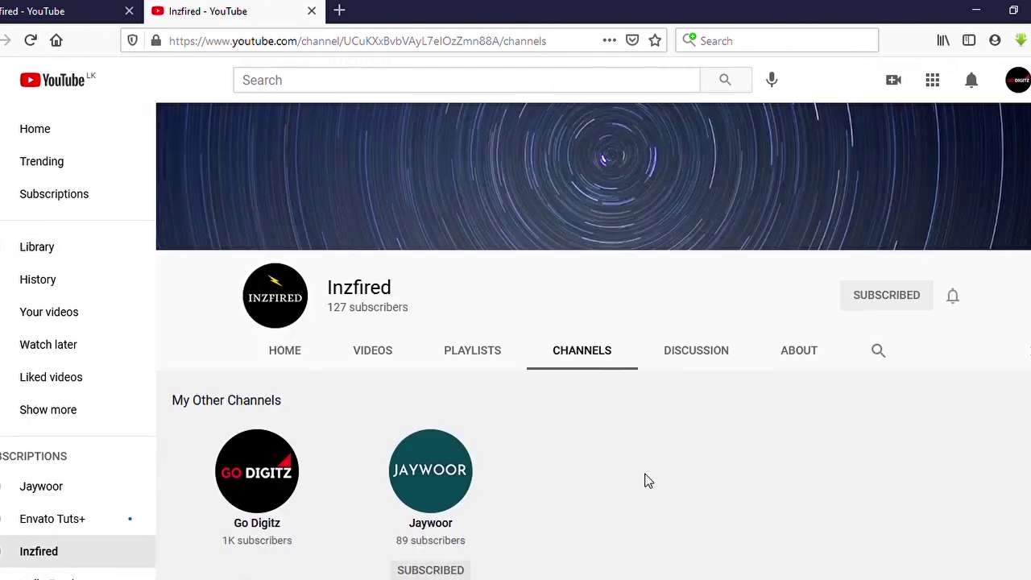